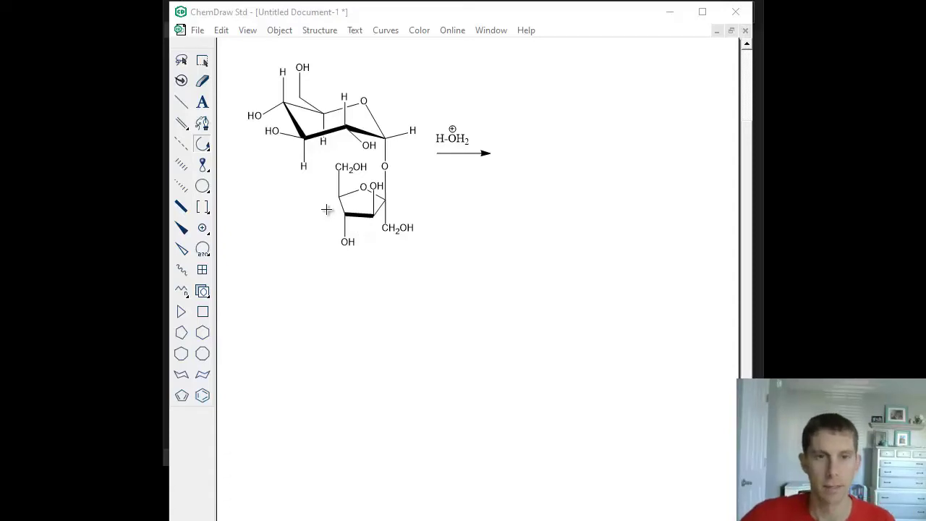
Draw a curved arrow from sucrose's glycosidic oxygen to the H of H-OH2+
click(204, 149)
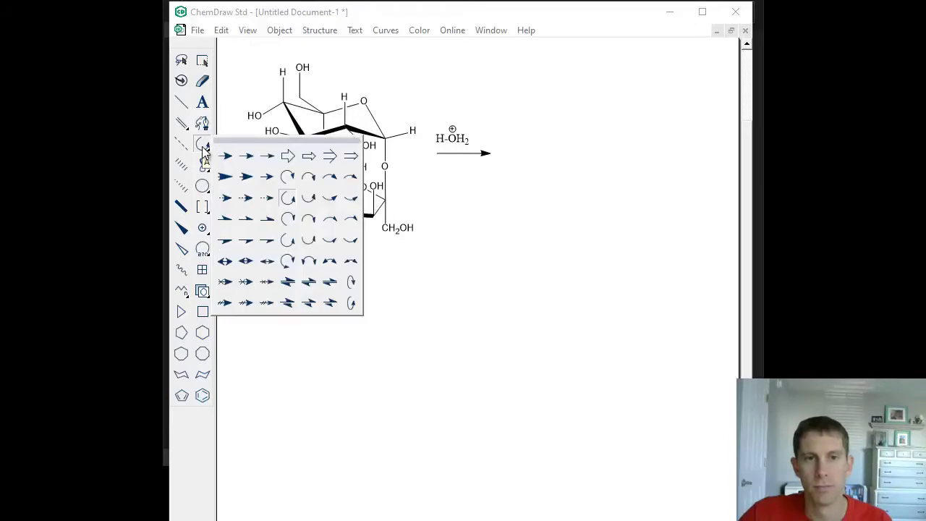
click(330, 177)
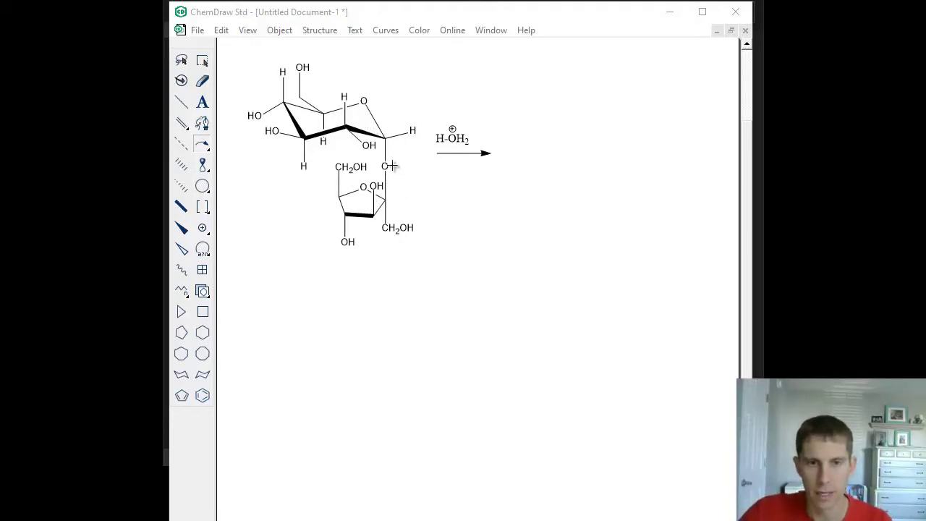
drag(389, 166, 438, 137)
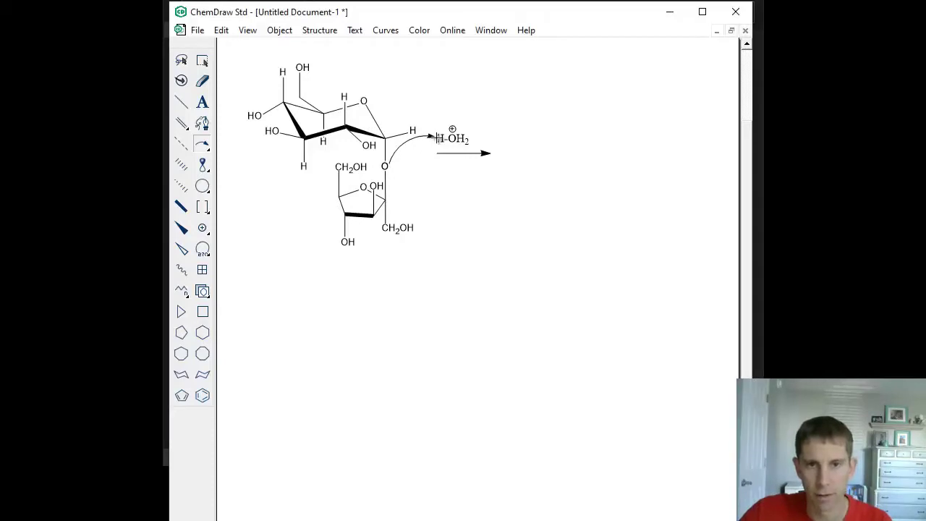
Add a small curved arrow showing the H–O bond electrons moving onto oxygen
click(206, 152)
click(287, 197)
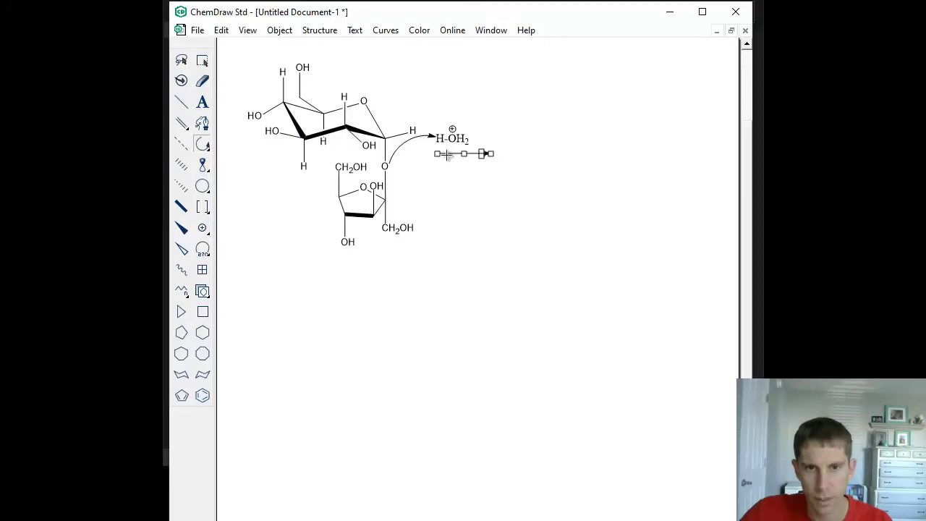
drag(446, 143, 453, 149)
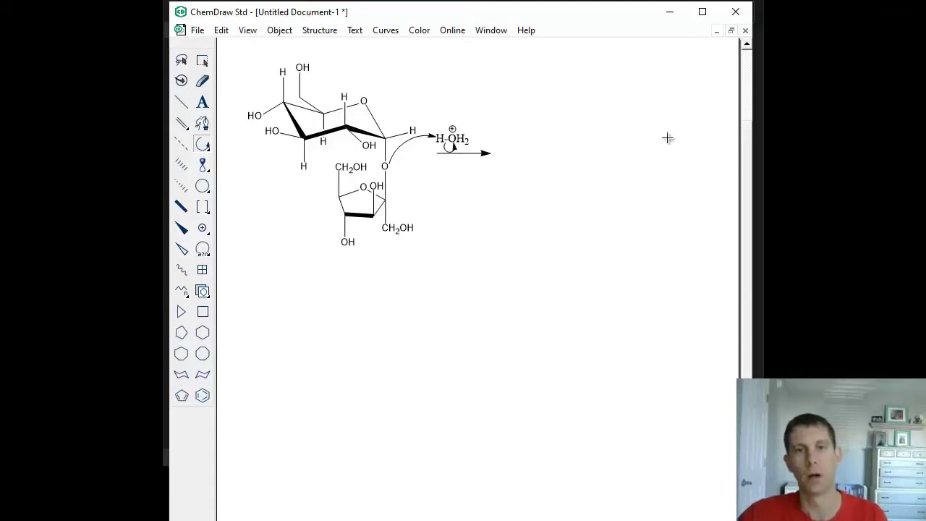
Copy both sucrose rings and position the pasted duplicate right of the reaction arrow
click(203, 65)
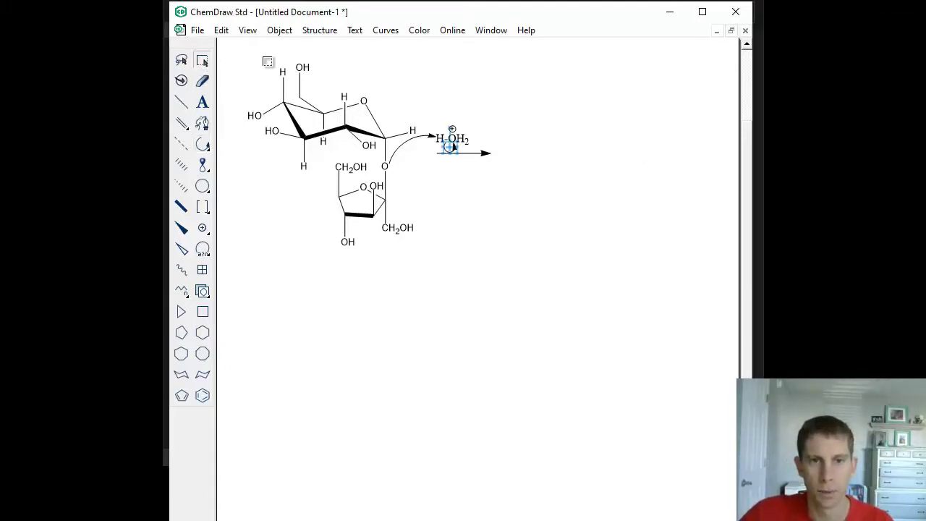
drag(223, 52, 434, 262)
right_click(384, 196)
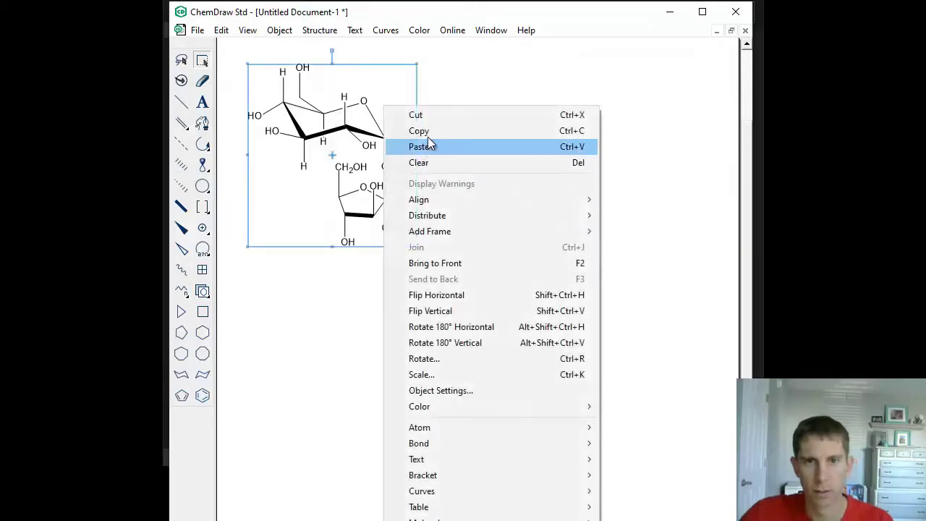
click(424, 131)
click(593, 120)
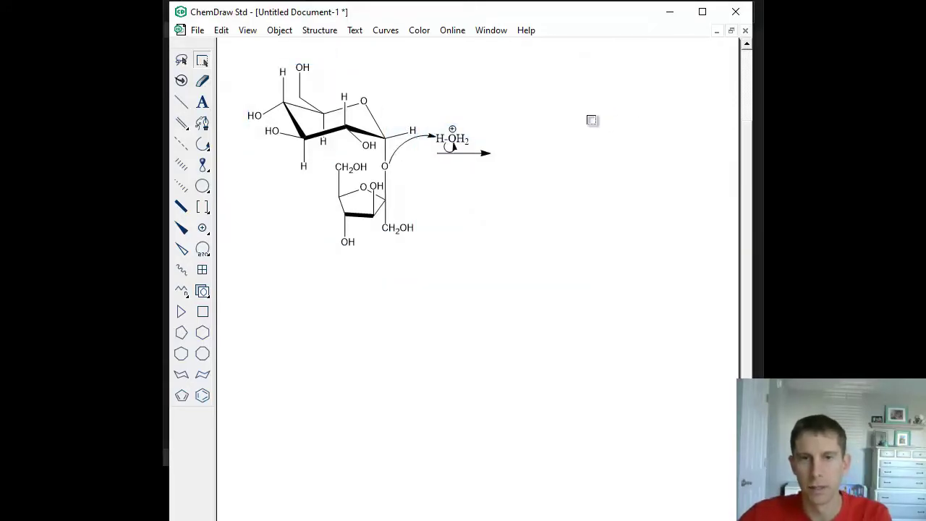
key(ctrl+v)
drag(415, 93, 613, 105)
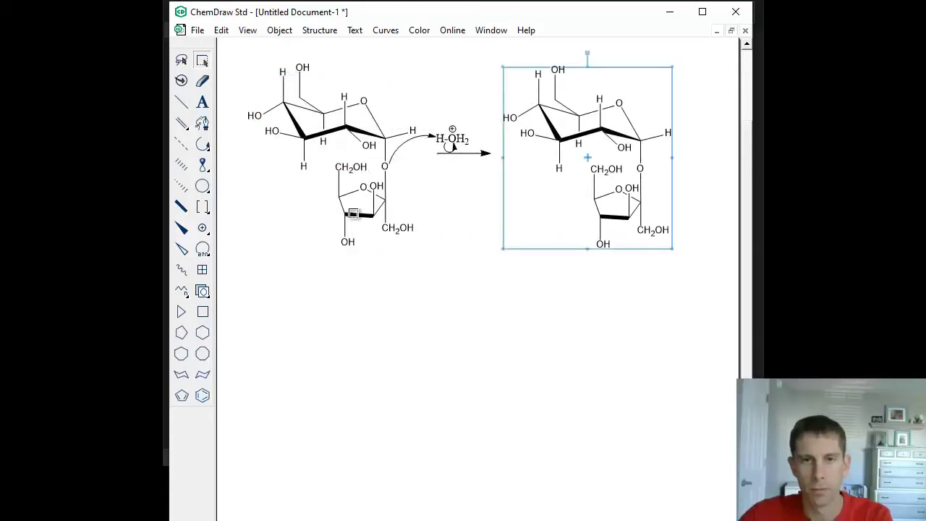
Draw a bond off the copy's glycosidic oxygen and label its end H
click(182, 102)
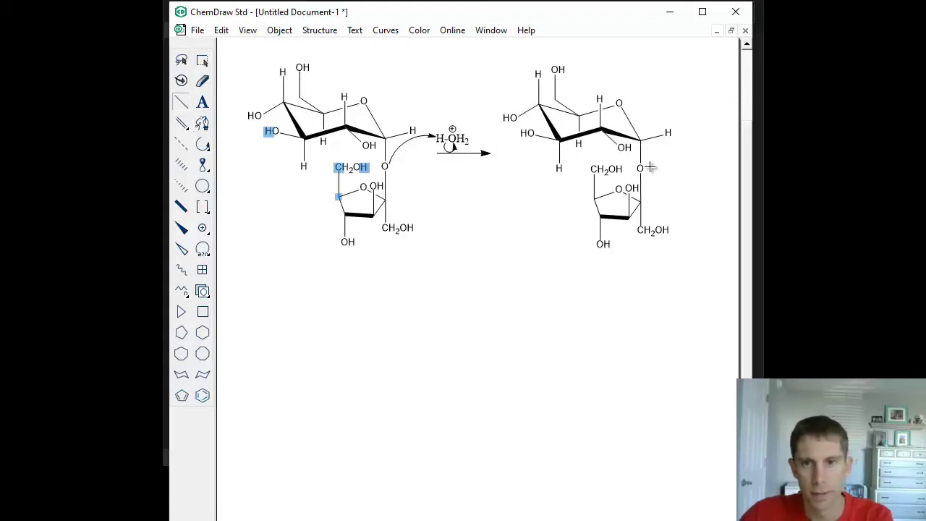
drag(640, 169, 667, 169)
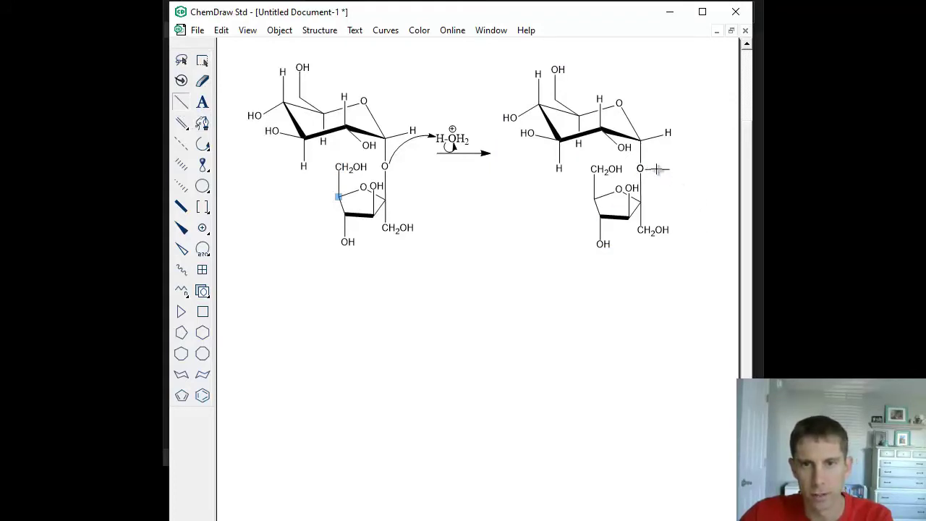
click(672, 169)
text(H)
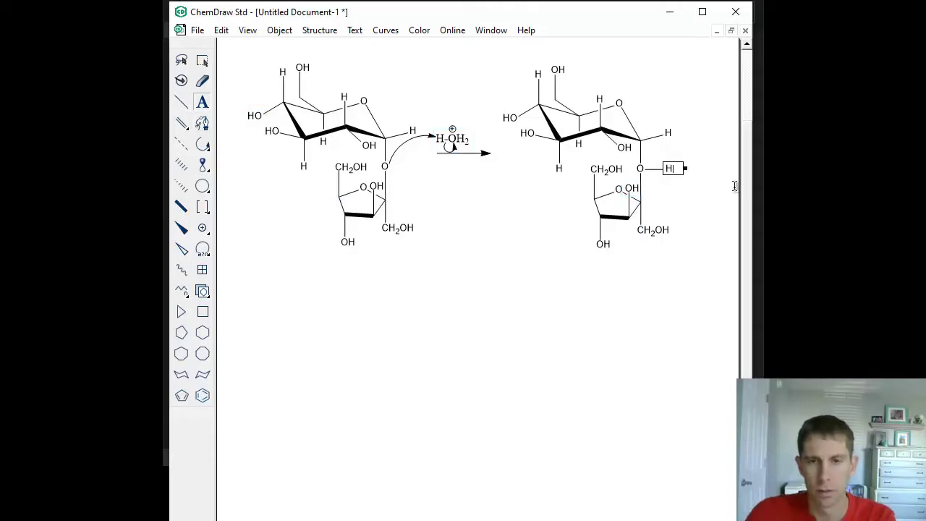
Put a positive charge on that oxygen, then select the added H
click(202, 227)
click(641, 168)
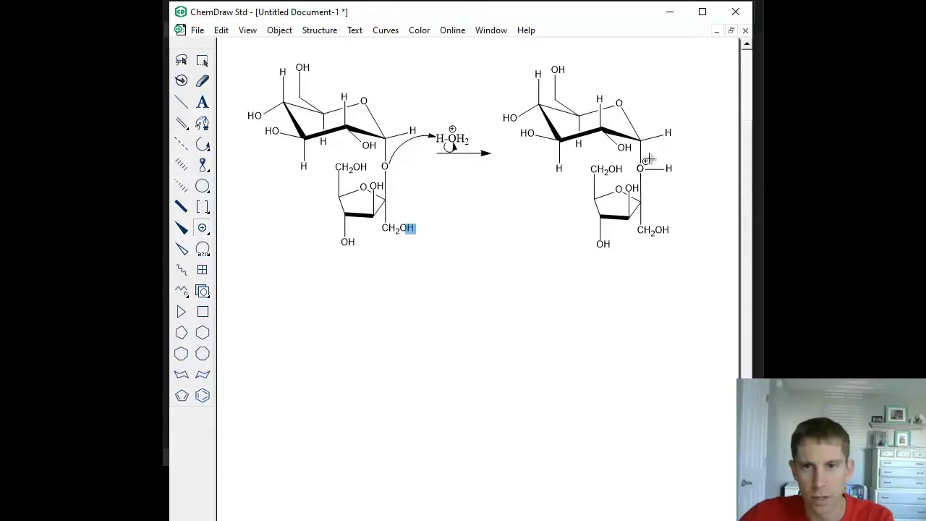
click(202, 60)
click(688, 159)
drag(699, 151, 660, 168)
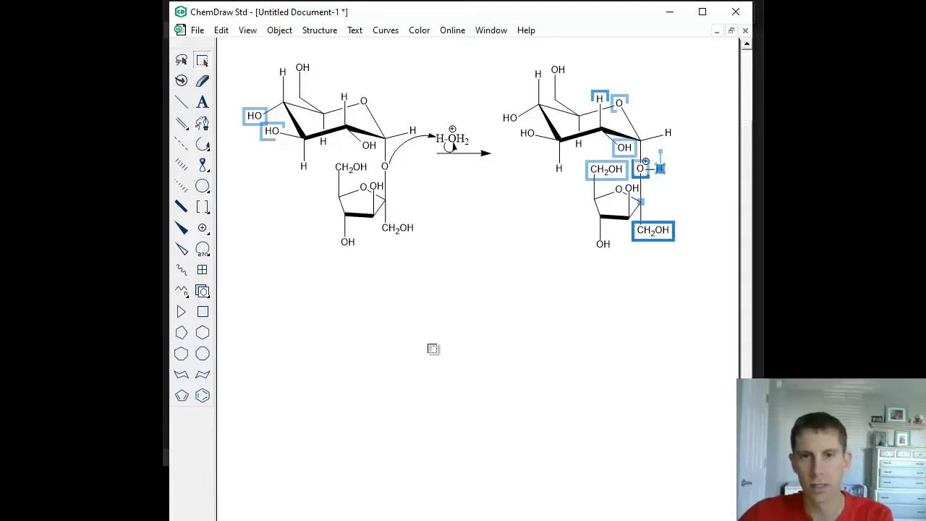
click(203, 143)
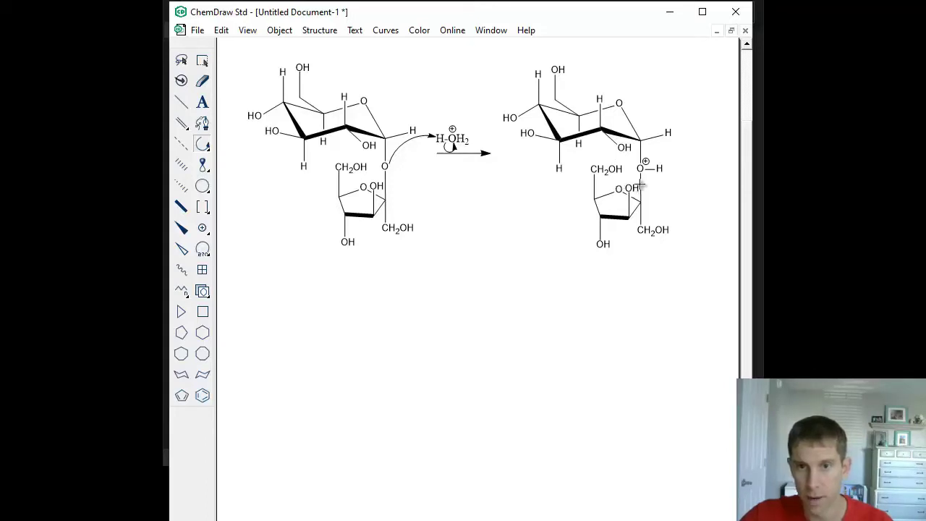
drag(654, 166, 644, 166)
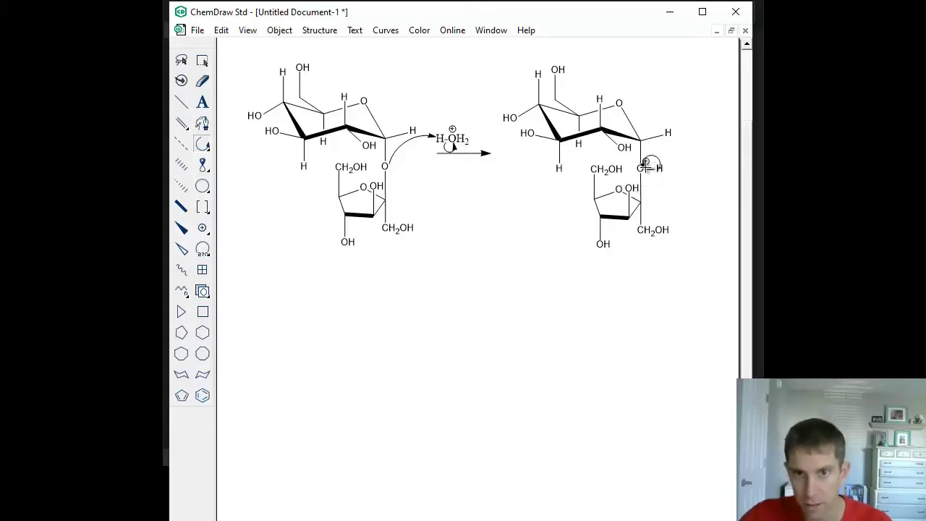
click(221, 30)
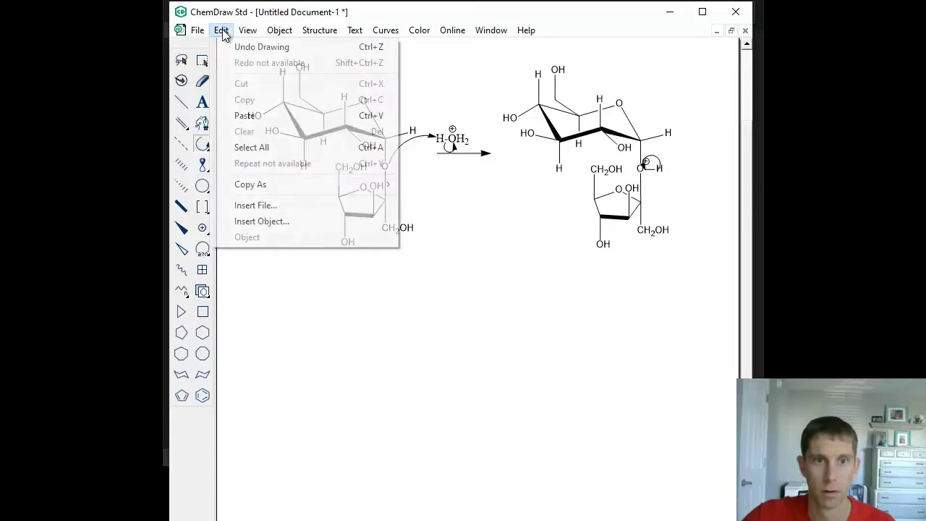
click(242, 48)
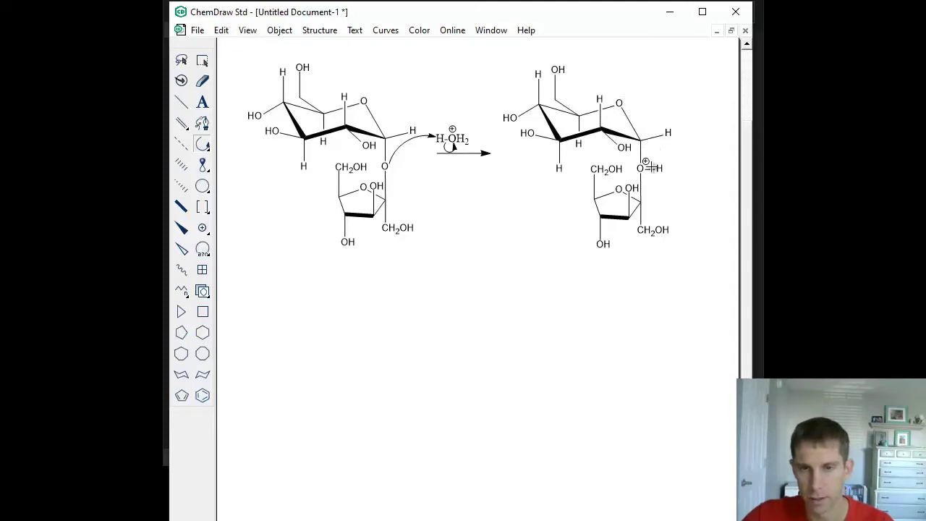
Draw curved arrows ring O→anomeric C and C–O bond→protonated O, plus a downward reaction arrow
click(203, 148)
click(308, 176)
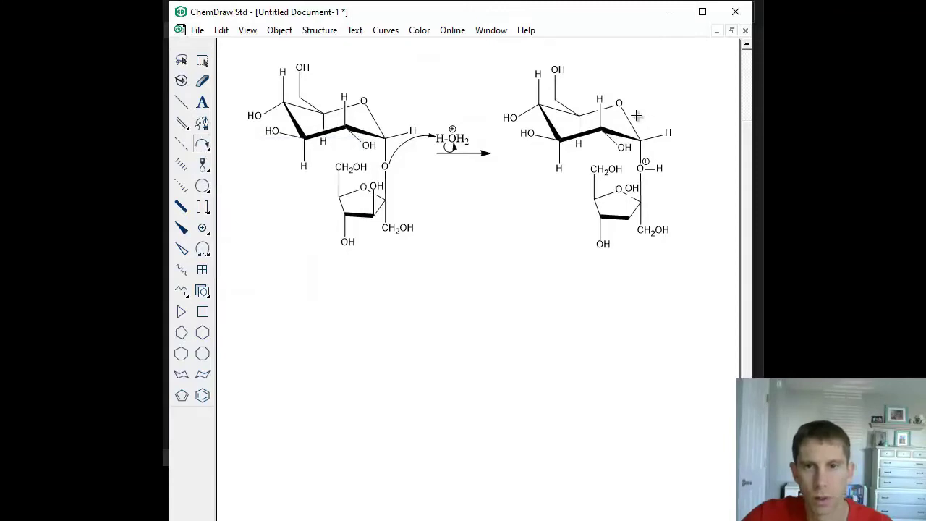
drag(622, 97, 636, 117)
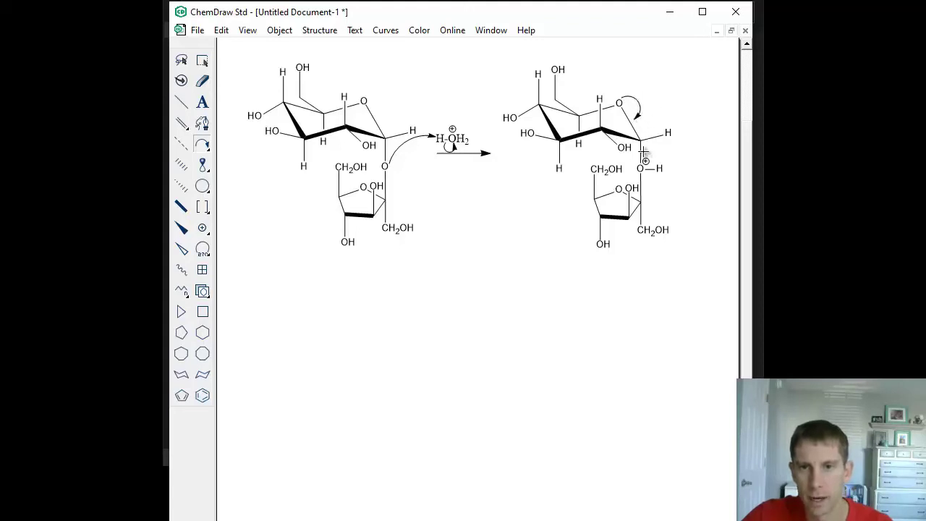
mouse_move(644, 152)
mouse_down()
mouse_move(651, 148)
mouse_move(654, 159)
mouse_move(647, 167)
mouse_up()
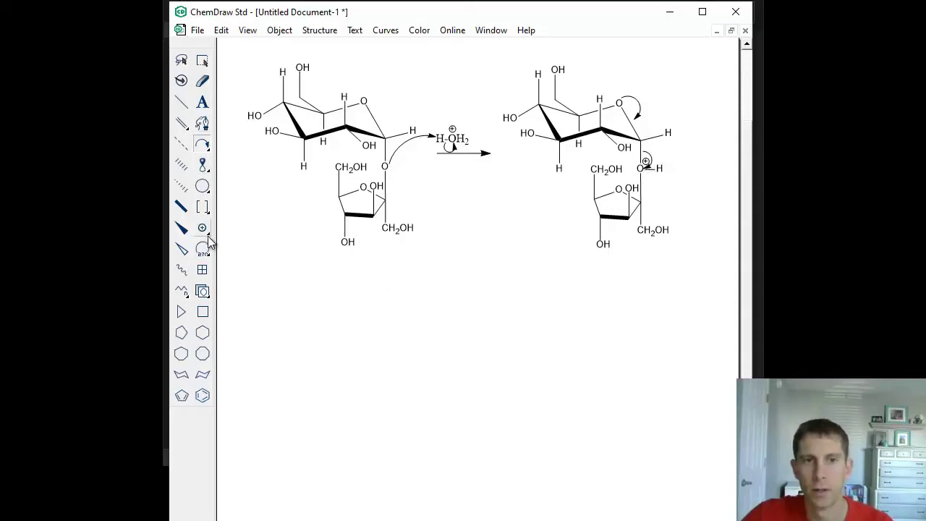
drag(203, 146, 261, 157)
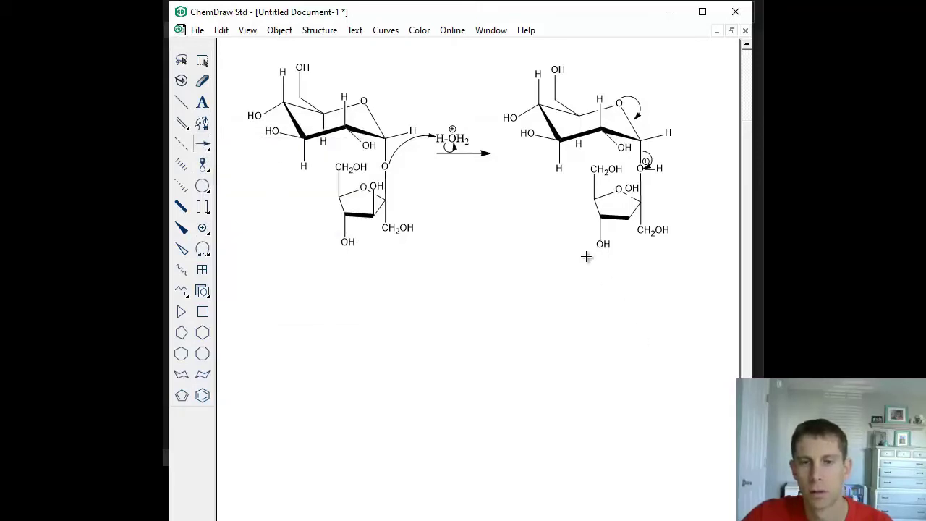
drag(578, 267, 576, 308)
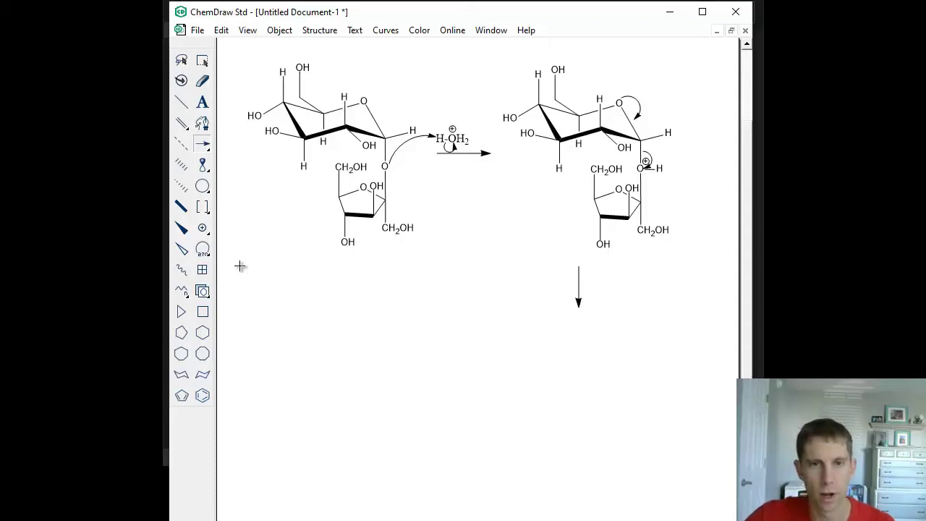
Copy the protonated structure's fructose ring and paste it below the downward arrow
click(202, 60)
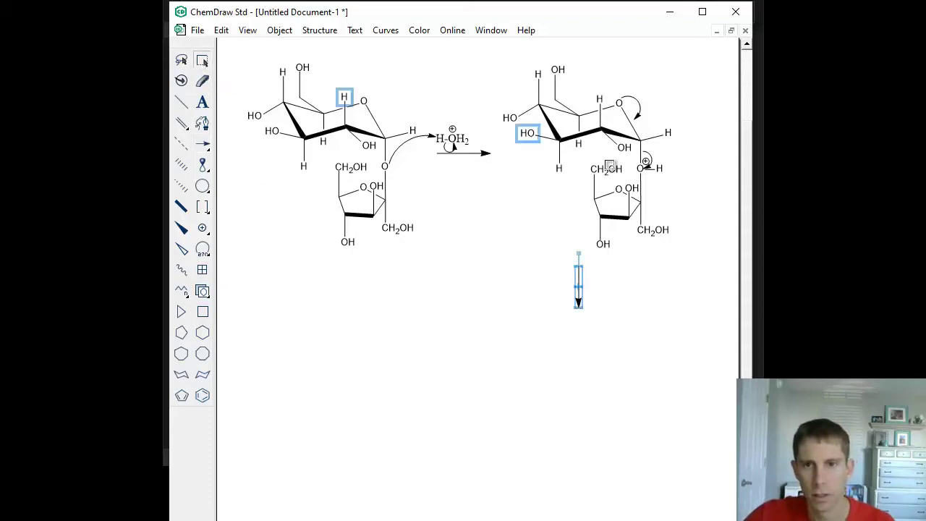
drag(573, 154, 693, 265)
right_click(620, 205)
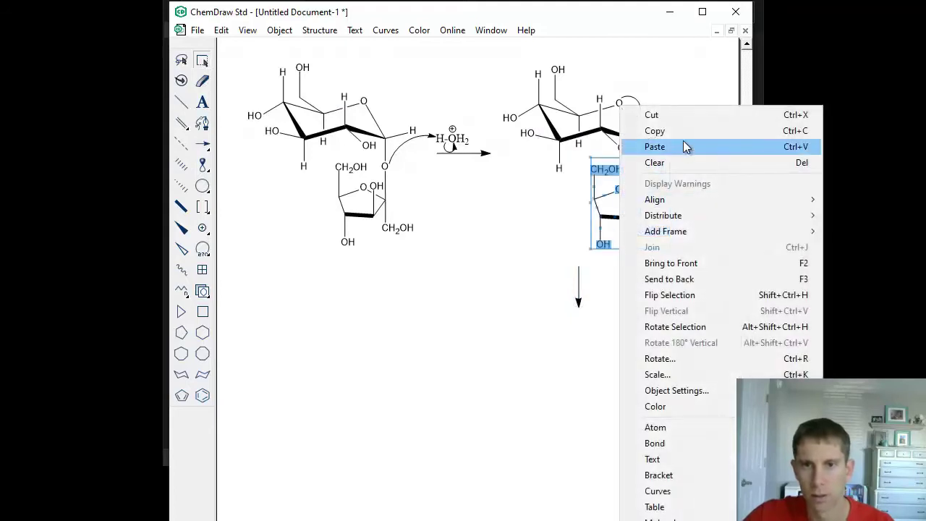
click(662, 131)
click(658, 368)
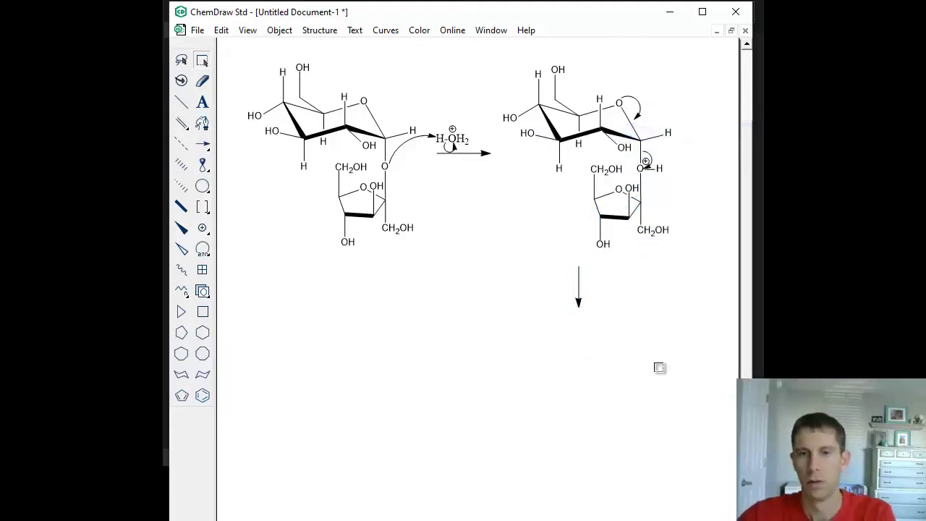
key(ctrl+v)
mouse_move(627, 223)
mouse_down()
mouse_move(643, 263)
mouse_move(649, 369)
mouse_move(641, 381)
mouse_up()
Erase the curved arrow, extra H and charge from the pasted fructose, leaving a neutral OH
click(202, 81)
click(662, 315)
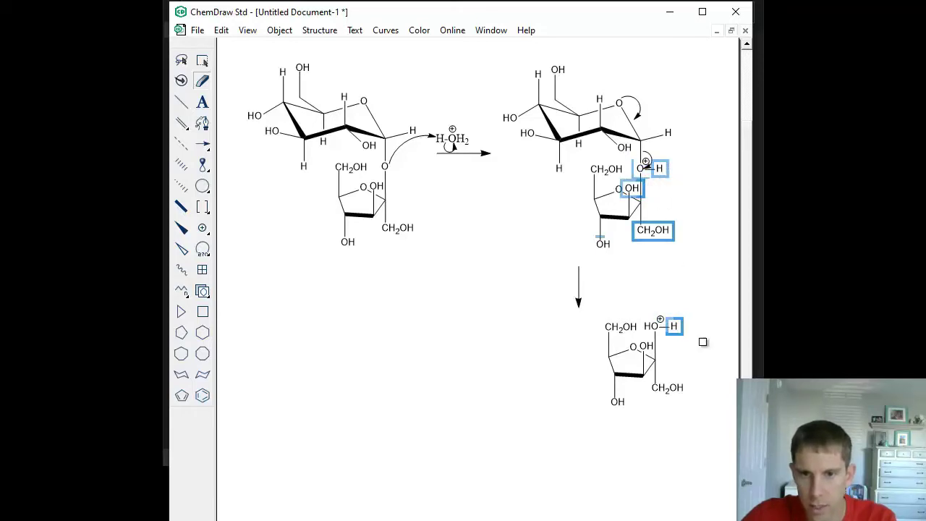
click(673, 326)
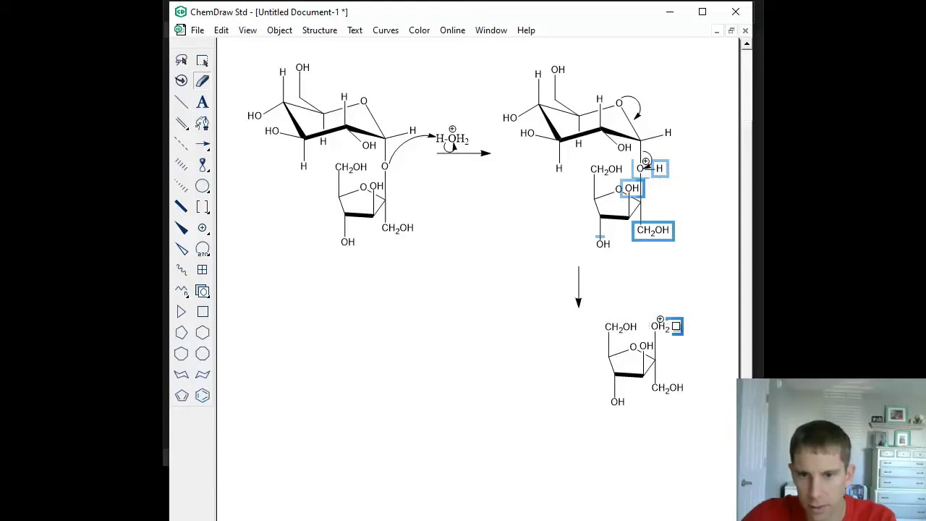
click(662, 317)
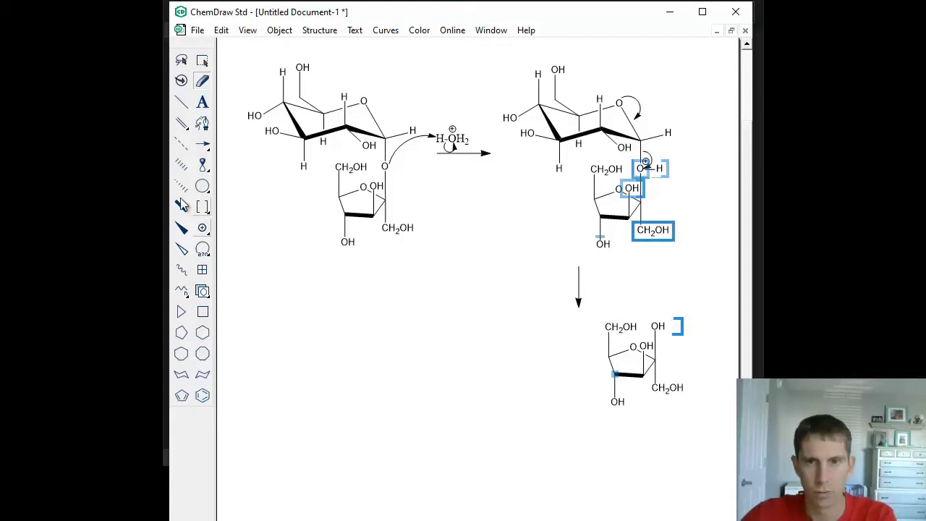
click(202, 60)
drag(481, 54, 709, 182)
Copy the selected glucose half and paste it below the arrow beside the fructose
right_click(609, 108)
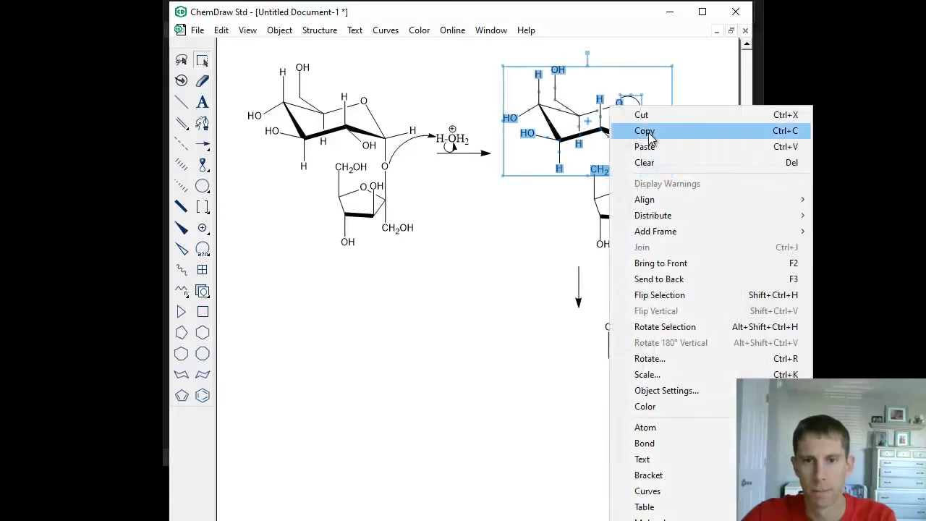
click(643, 130)
right_click(476, 366)
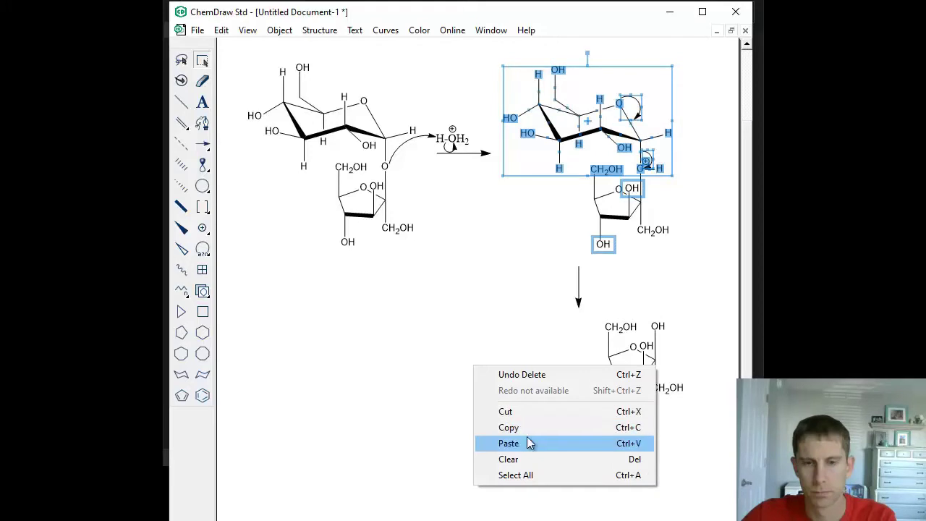
click(529, 443)
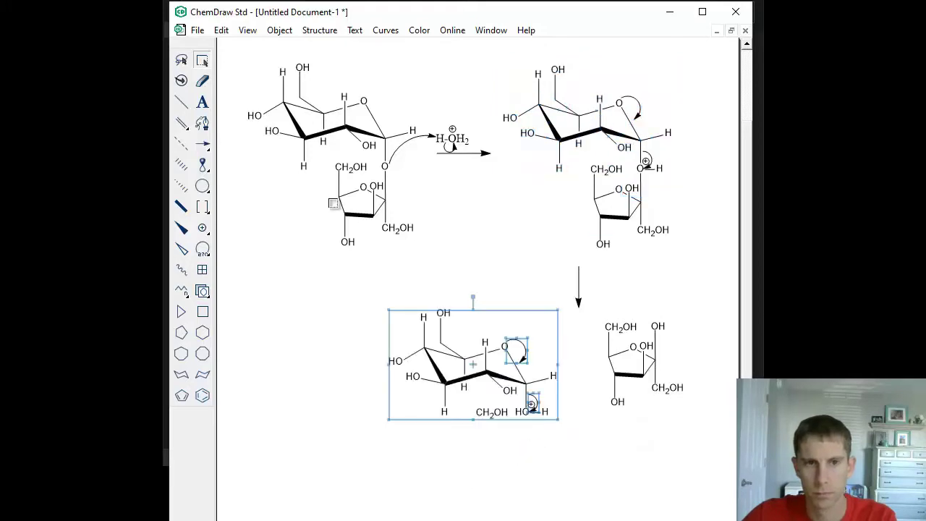
Erase the arrows, charge, leaving oxygen and leftover groups, then double the ring O–C bond
click(202, 80)
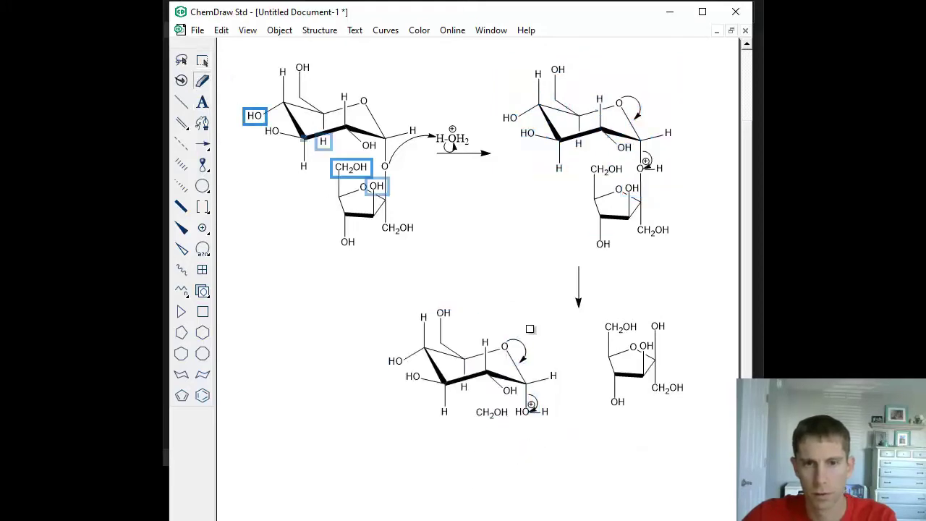
click(522, 349)
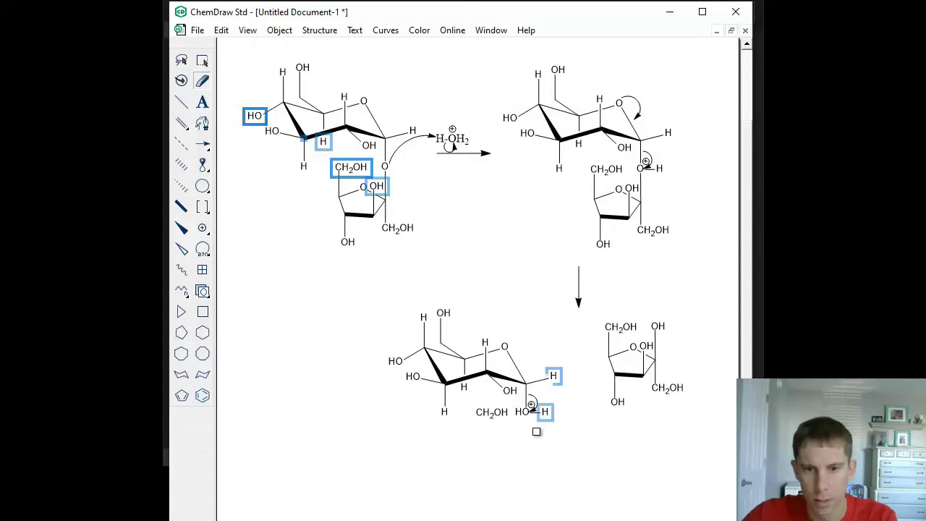
click(531, 407)
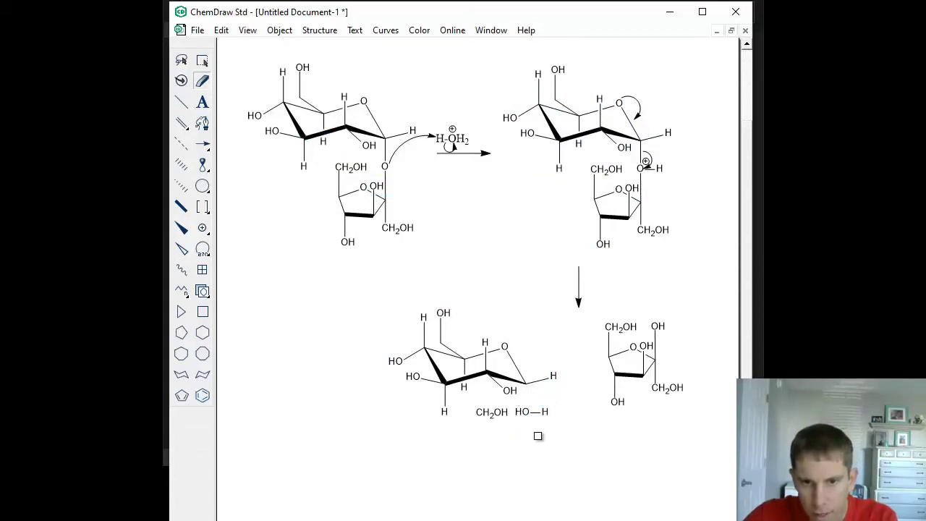
click(526, 411)
click(514, 415)
click(544, 412)
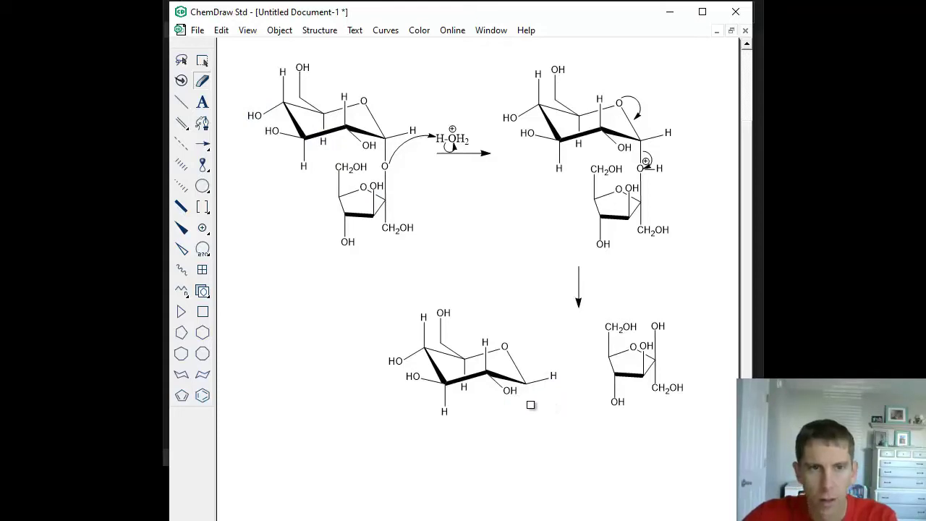
click(181, 102)
click(515, 364)
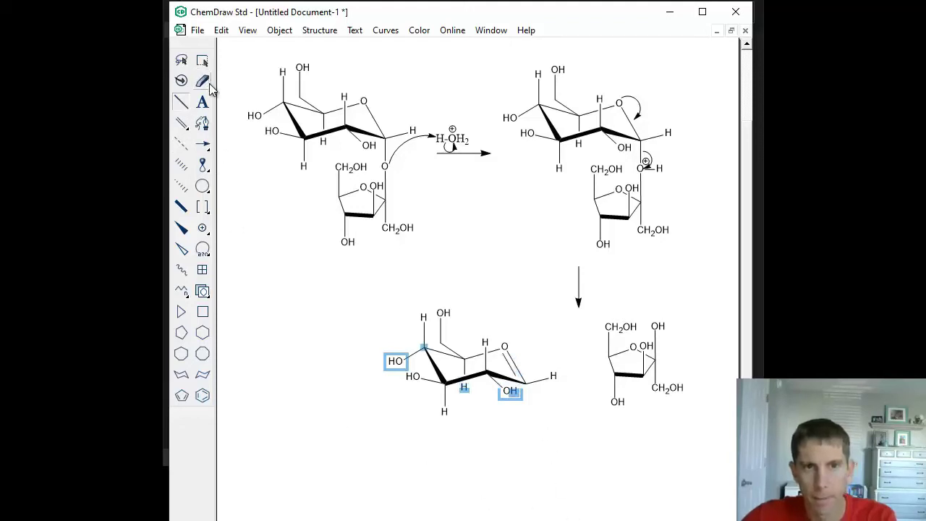
Shift the new glucose ring slightly right and put a positive charge on its ring oxygen
click(203, 61)
drag(553, 357, 565, 357)
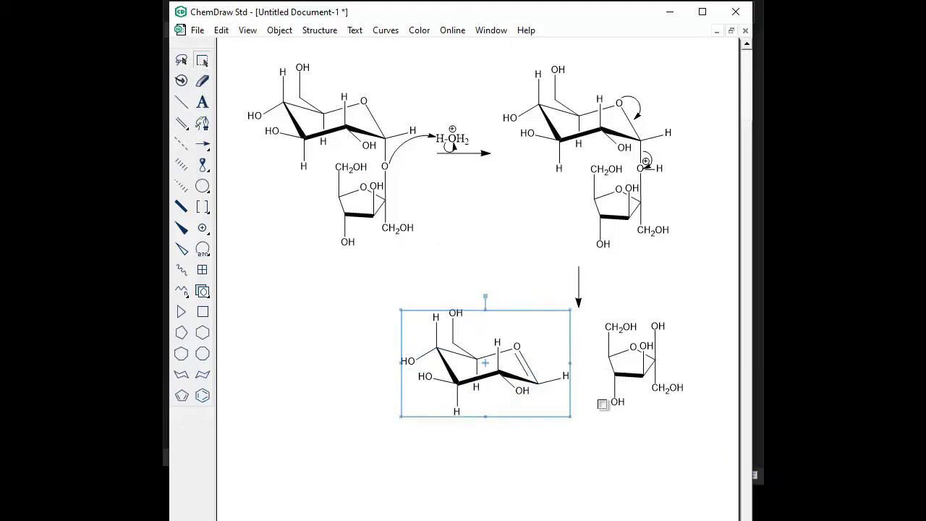
drag(589, 400, 567, 387)
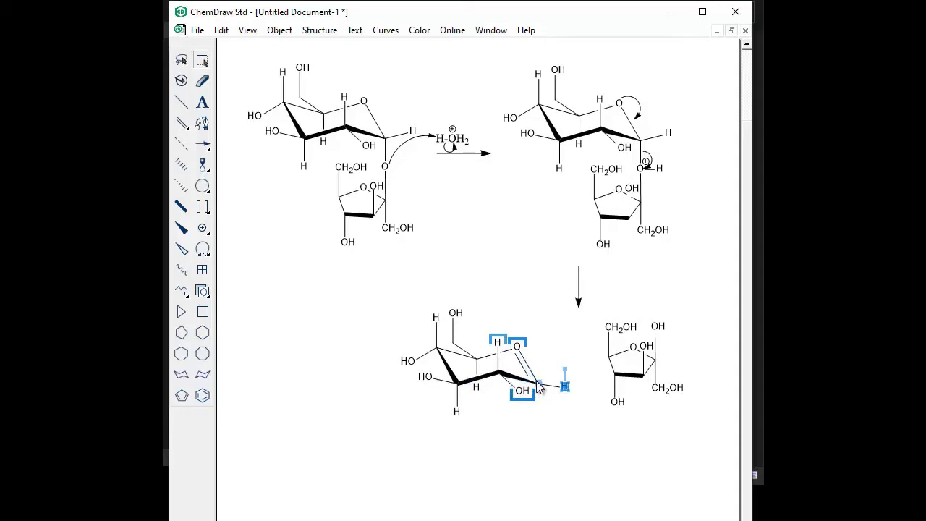
click(202, 228)
click(518, 345)
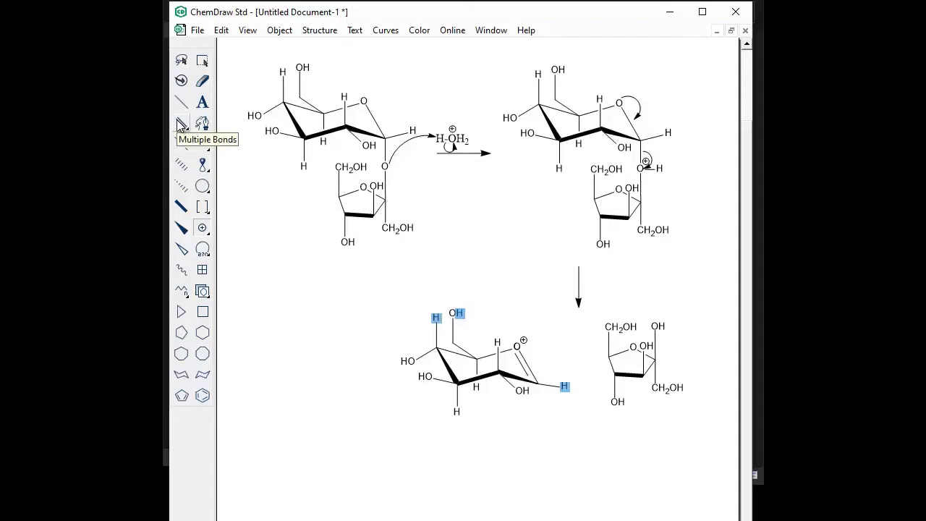
Type an H2O label below the oxocarbenium ion, formatting the 2 as a subscript
click(202, 102)
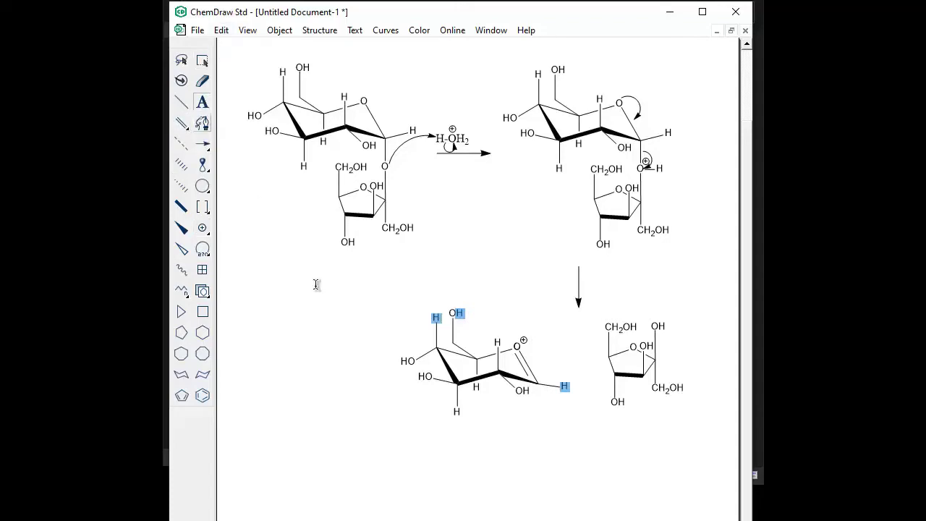
click(536, 435)
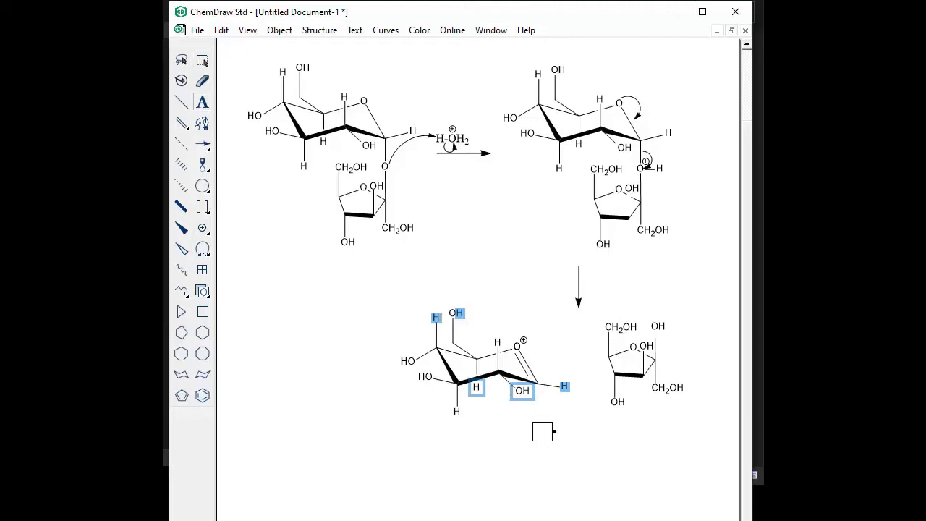
text(H)
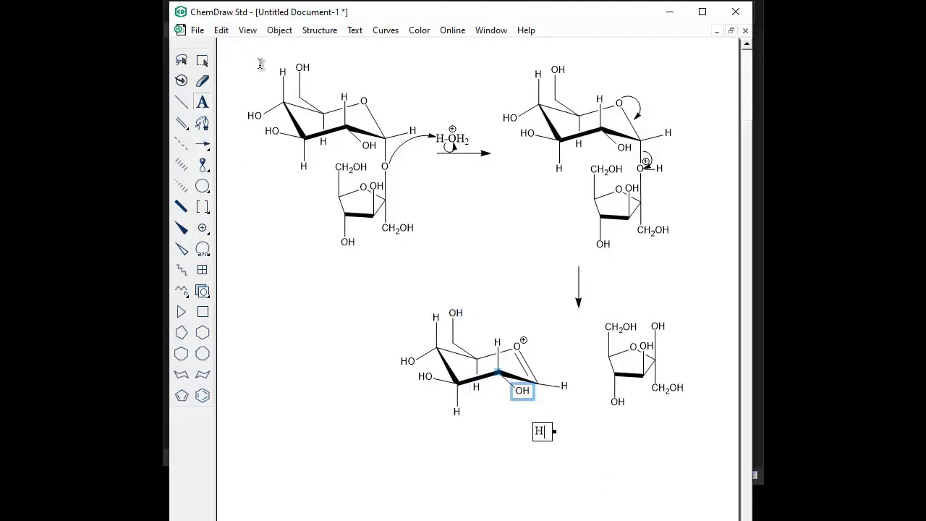
text(2O)
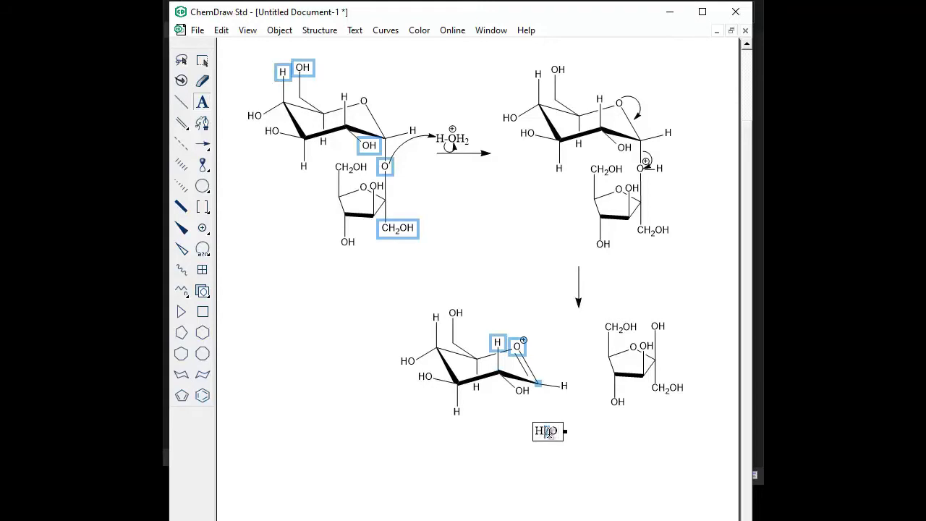
click(354, 30)
mouse_move(377, 63)
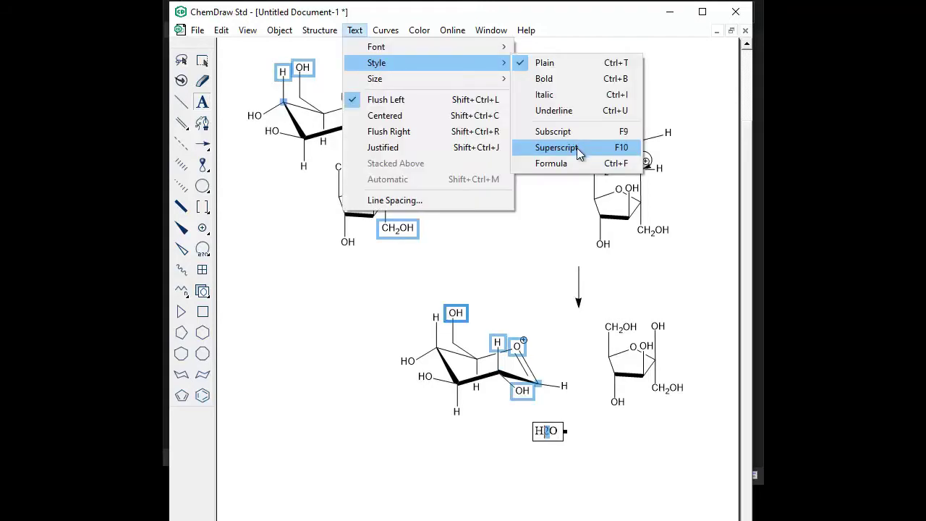
click(577, 136)
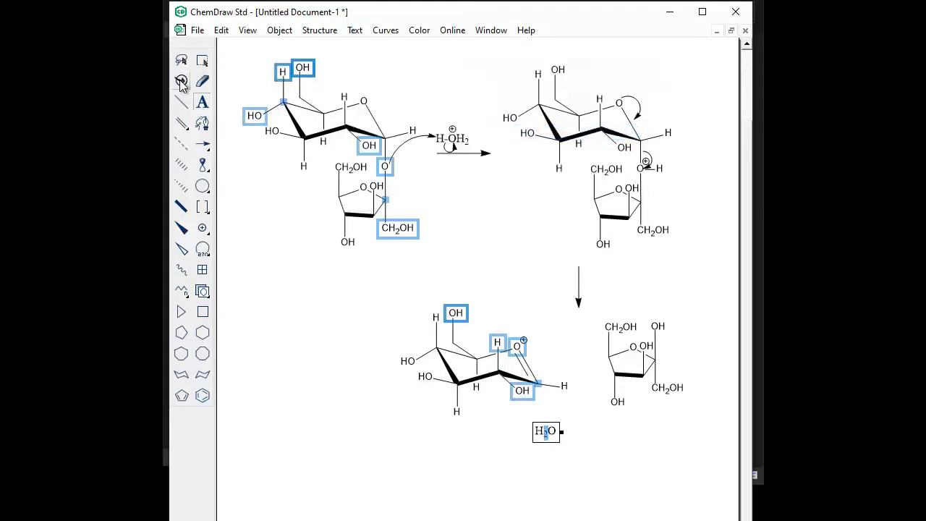
click(202, 146)
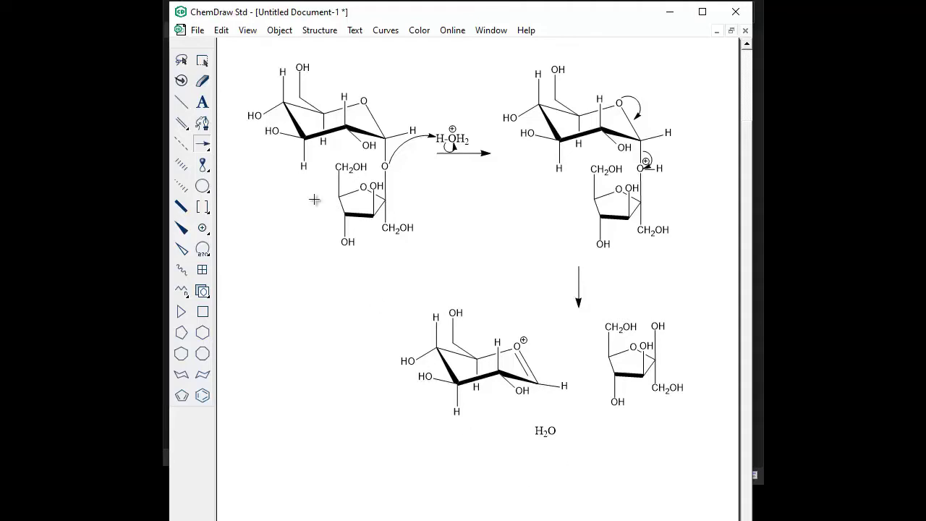
Draw curved arrows from H2O to the anomeric carbon and from the C=O bond onto O+
click(203, 147)
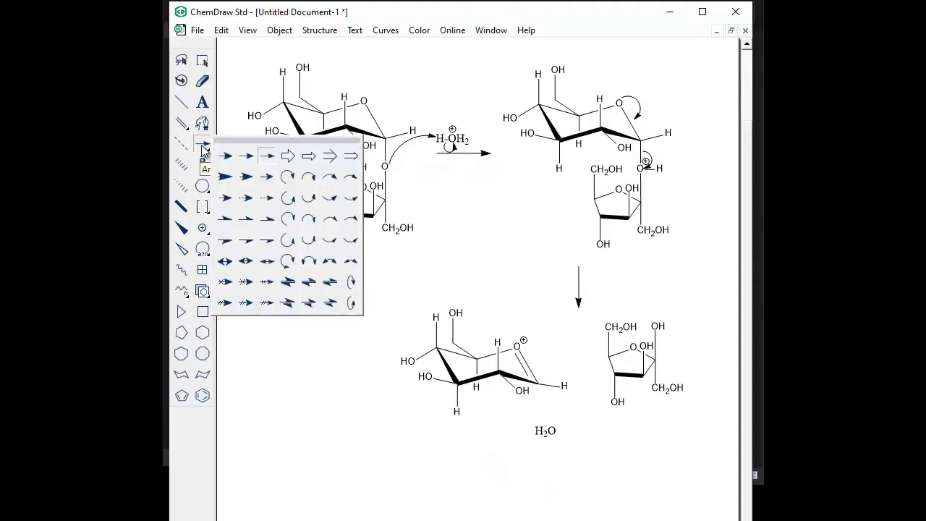
click(332, 197)
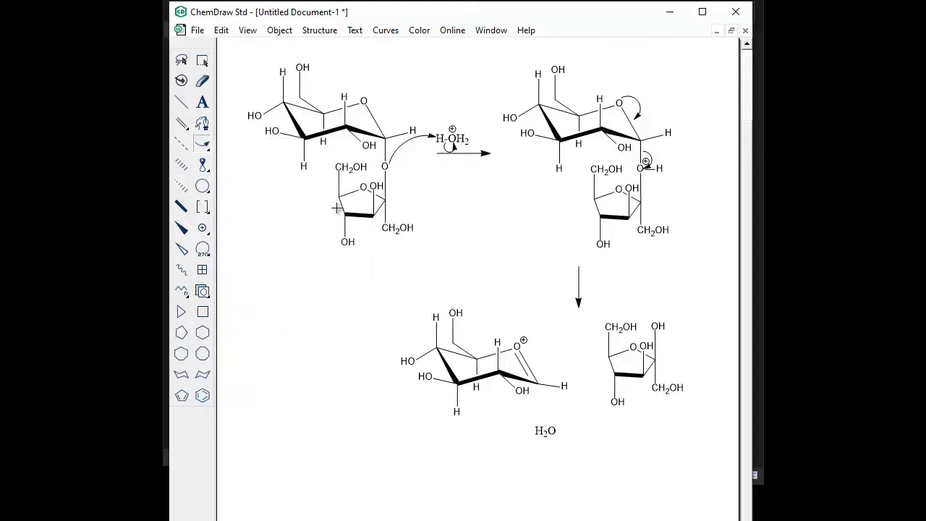
drag(549, 419, 540, 389)
drag(530, 363, 525, 350)
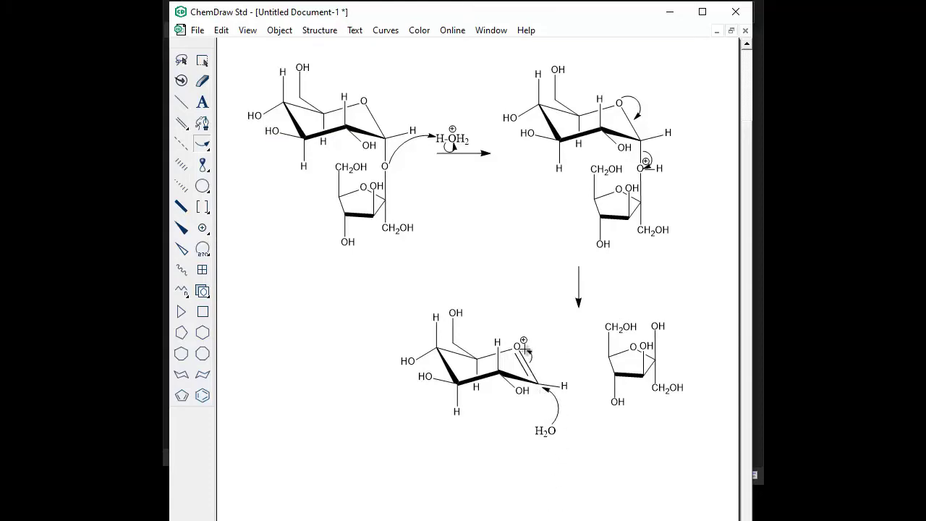